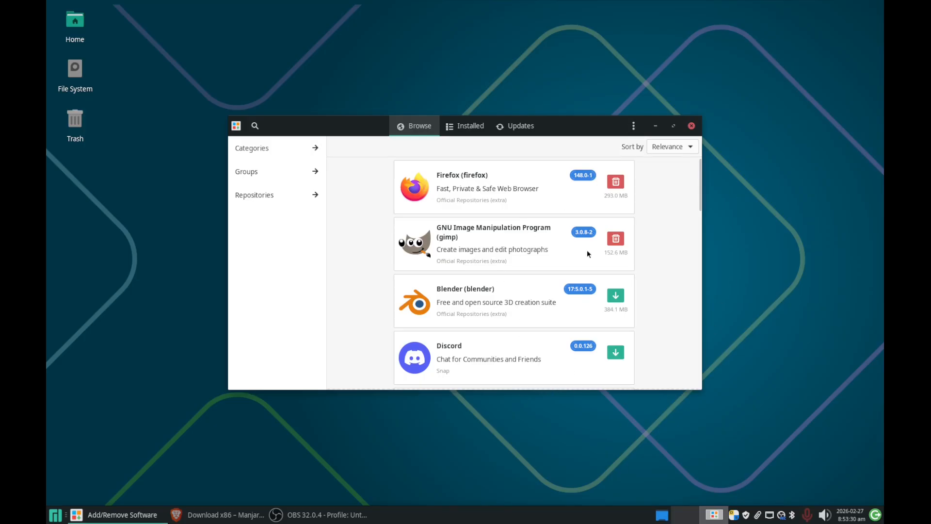
# Open the package manager's preferences, entering the account password to authenticate
pyautogui.scroll(-1, 570, 290)
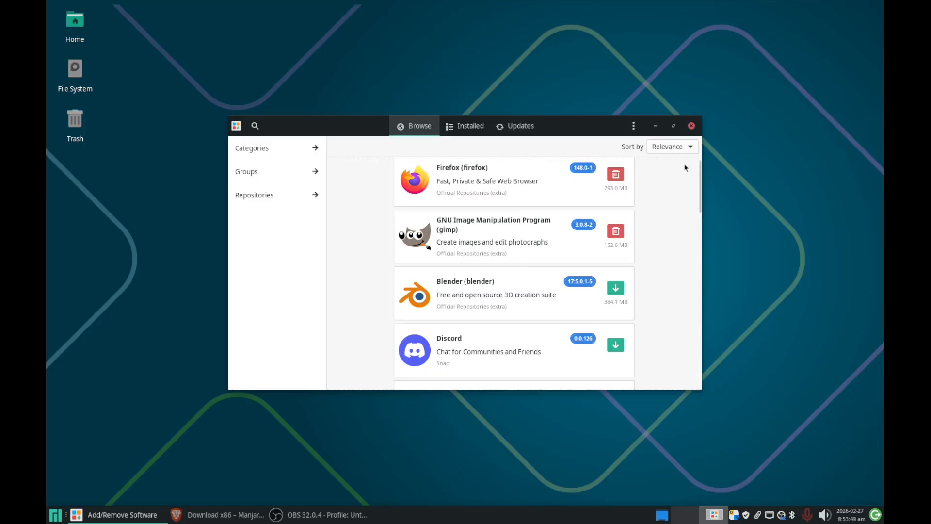
pyautogui.click(633, 125)
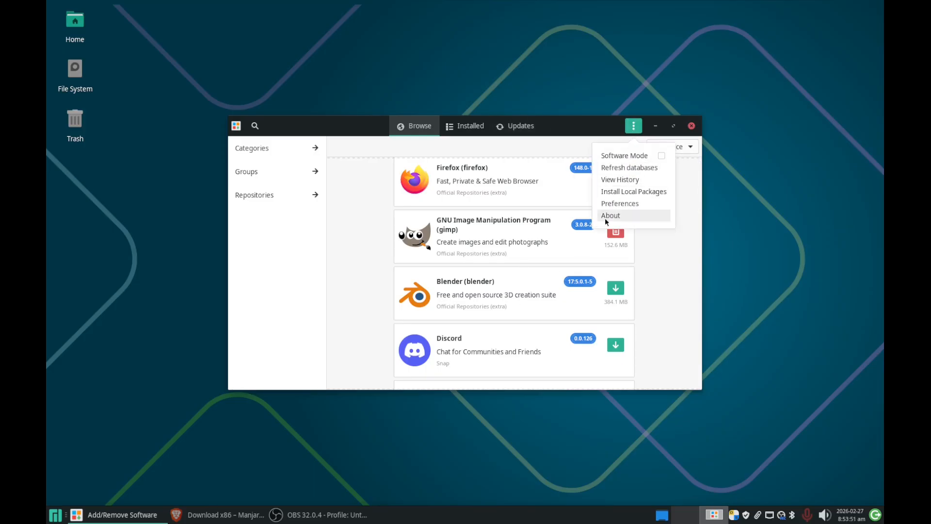
pyautogui.click(612, 204)
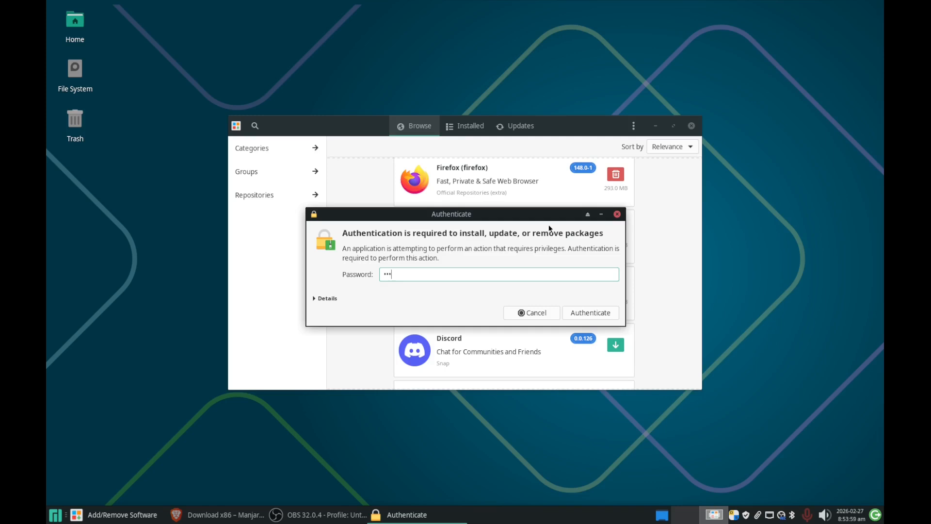
pyautogui.click(591, 313)
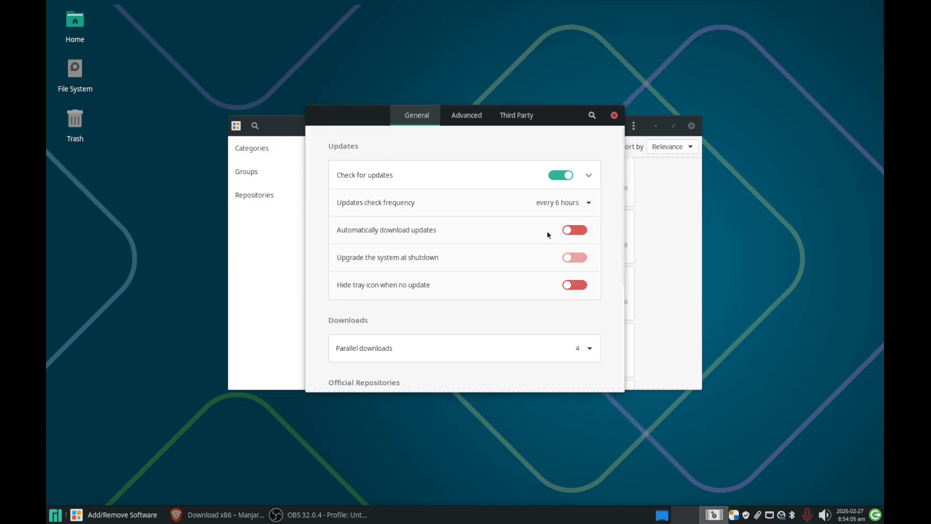
# Review the third-party package settings for AUR, Flatpak and Snap support
pyautogui.click(523, 121)
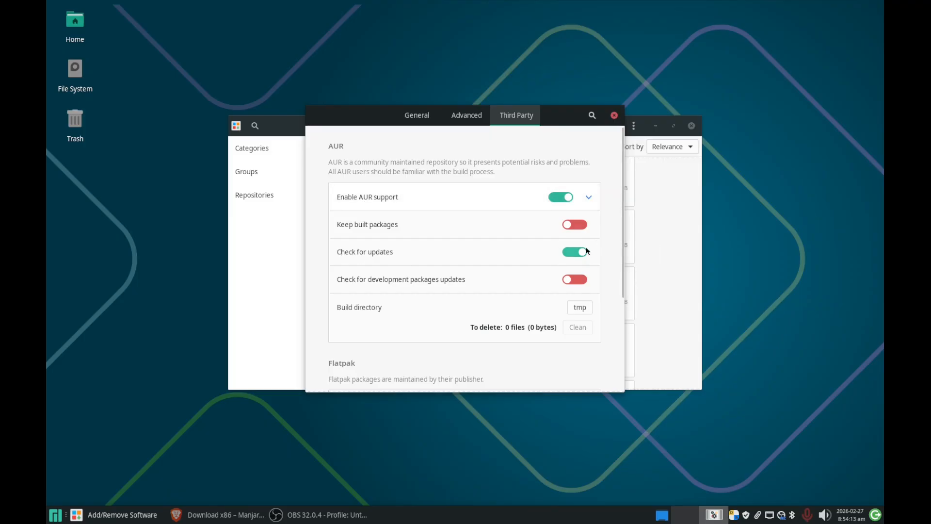
pyautogui.scroll(-5, 586, 251)
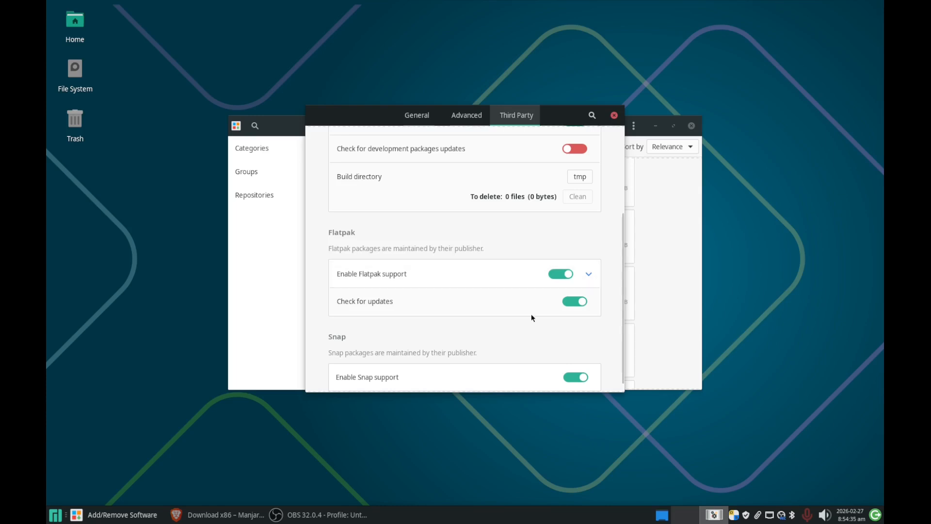
pyautogui.scroll(-1, 529, 313)
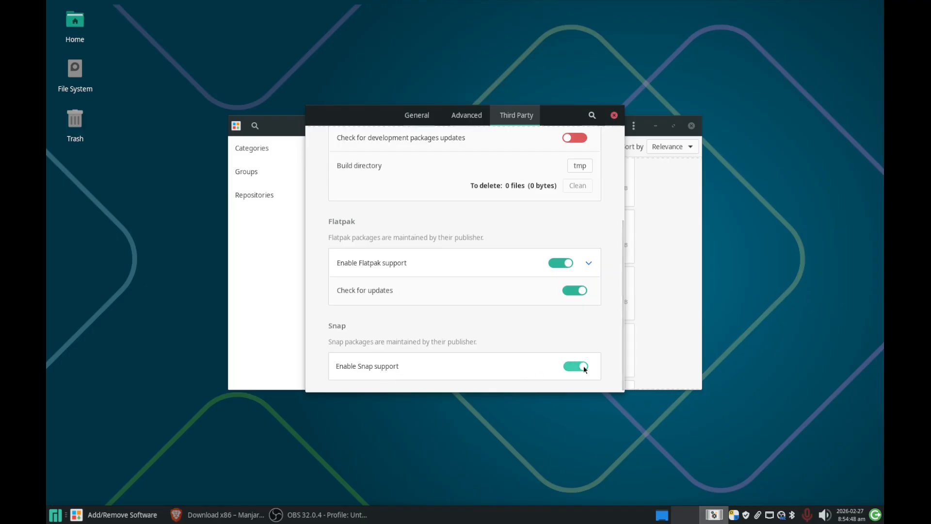
pyautogui.scroll(5, 583, 365)
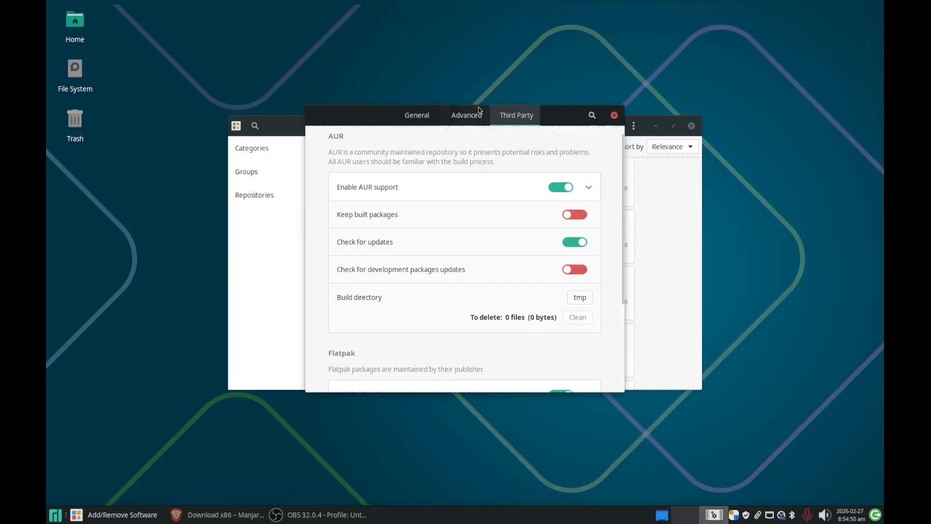
# Review the general settings for updates, parallel downloads and repository mirrors, and close the preferences
pyautogui.click(417, 115)
pyautogui.scroll(-3, 560, 256)
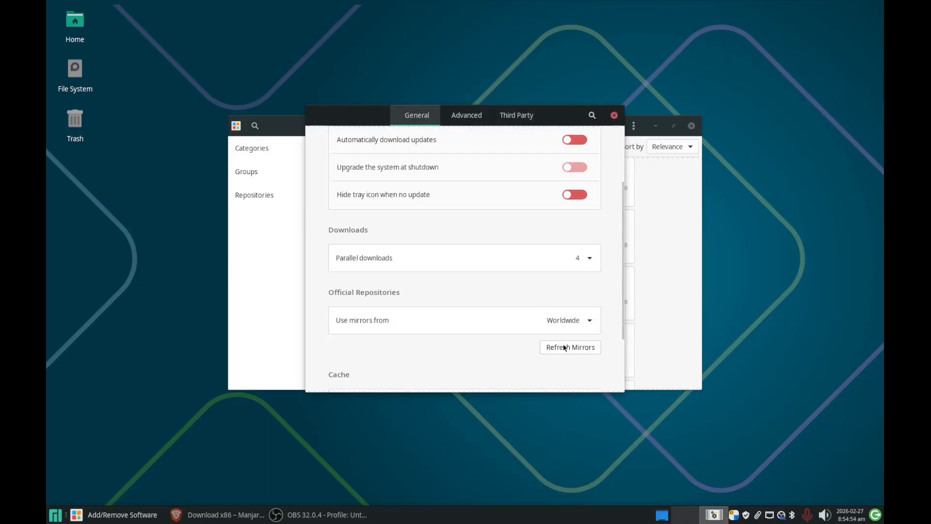
pyautogui.click(615, 116)
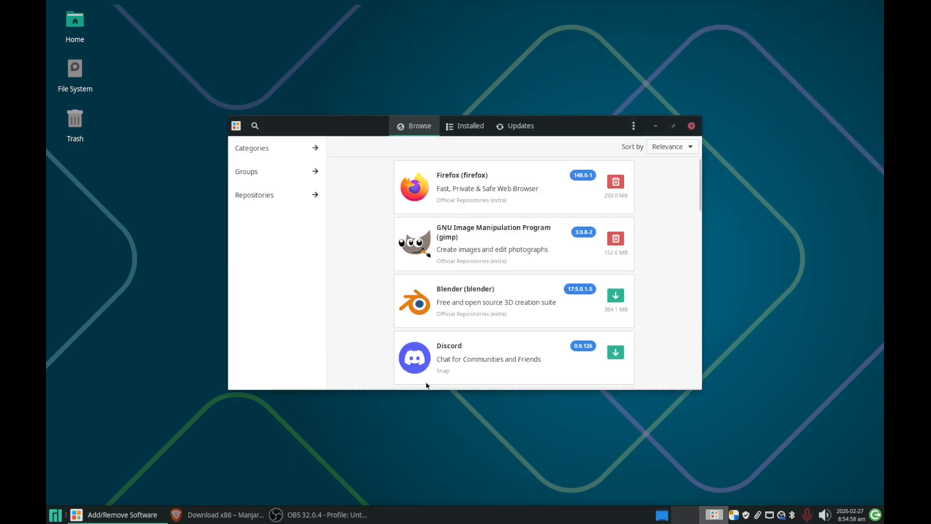
# Check for software updates and return to the catalogue of available applications
pyautogui.click(514, 129)
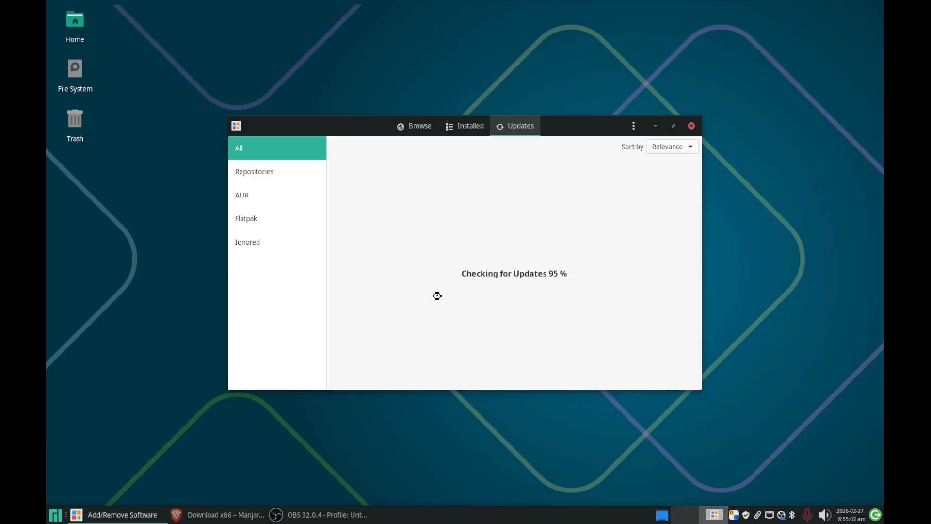
pyautogui.click(463, 349)
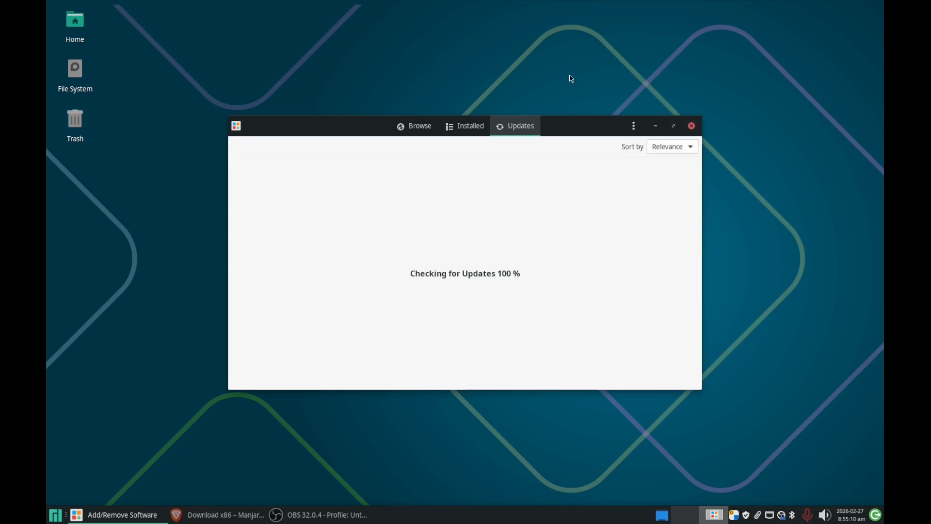
pyautogui.click(418, 128)
pyautogui.scroll(-3, 511, 270)
pyautogui.scroll(3, 496, 265)
# Find Thunderbird among the installed applications and uninstall it, approving the transaction summary
pyautogui.click(470, 127)
pyautogui.scroll(-8, 571, 247)
pyautogui.scroll(-5, 549, 249)
pyautogui.scroll(-5, 548, 248)
pyautogui.scroll(-10, 548, 249)
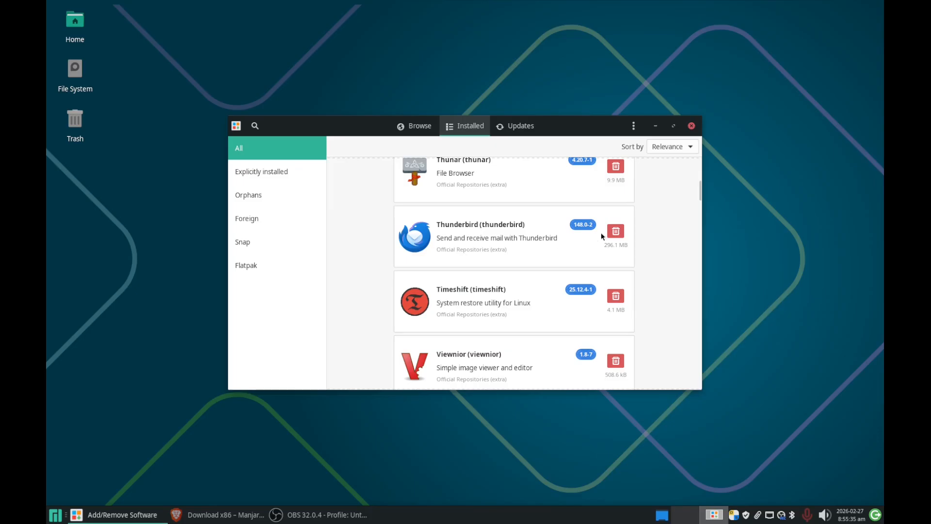
pyautogui.click(616, 233)
pyautogui.click(662, 374)
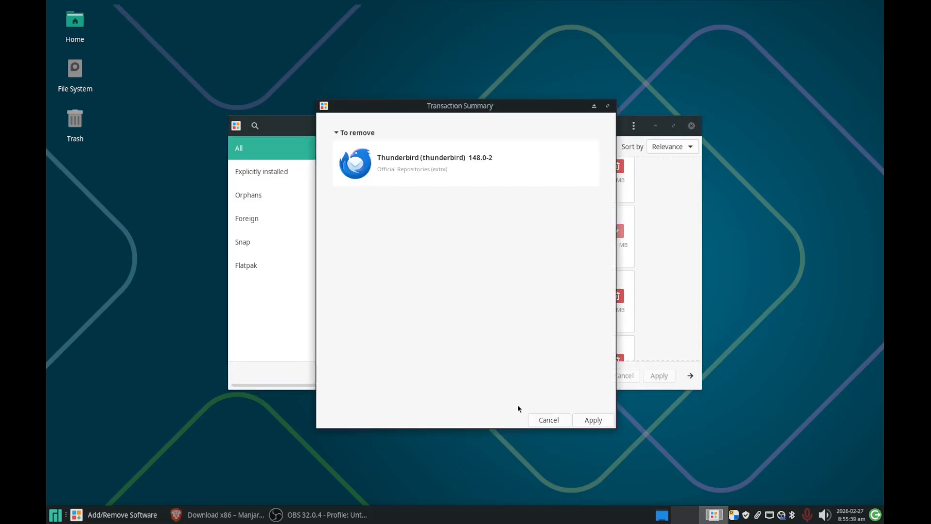
pyautogui.click(593, 421)
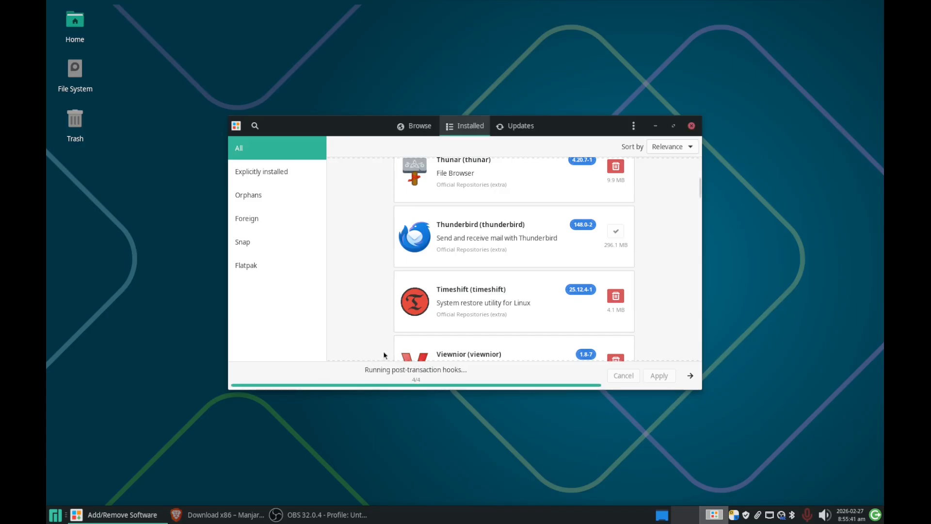
# Look through the remaining installed applications for other software that could be removed
pyautogui.scroll(-5, 558, 358)
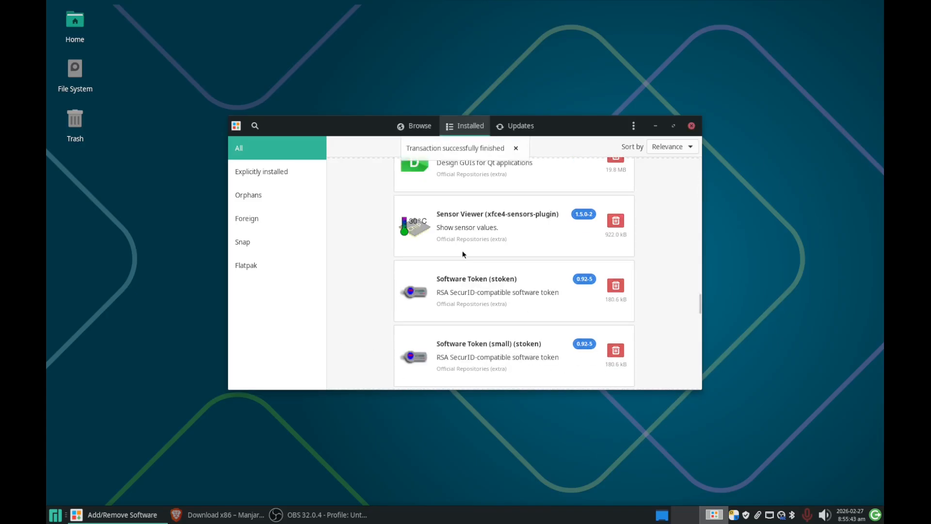
pyautogui.scroll(4, 461, 252)
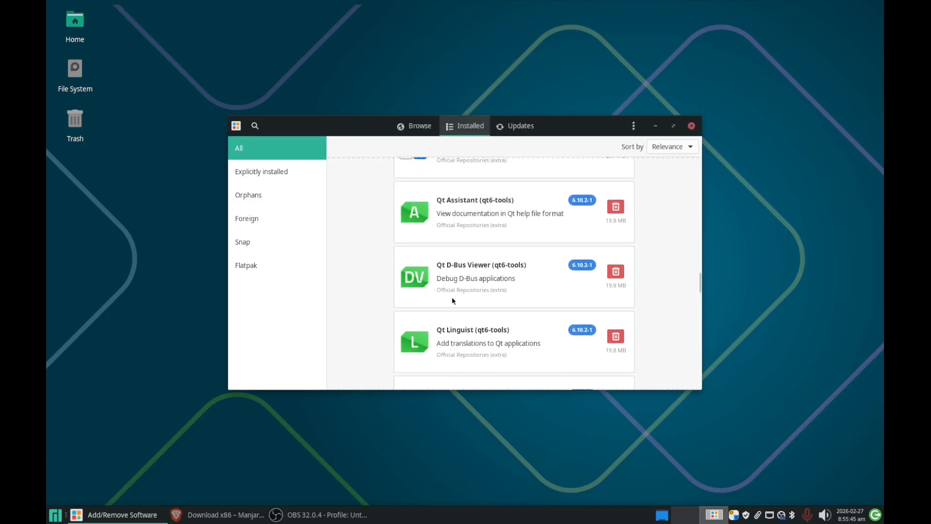
pyautogui.scroll(3, 607, 321)
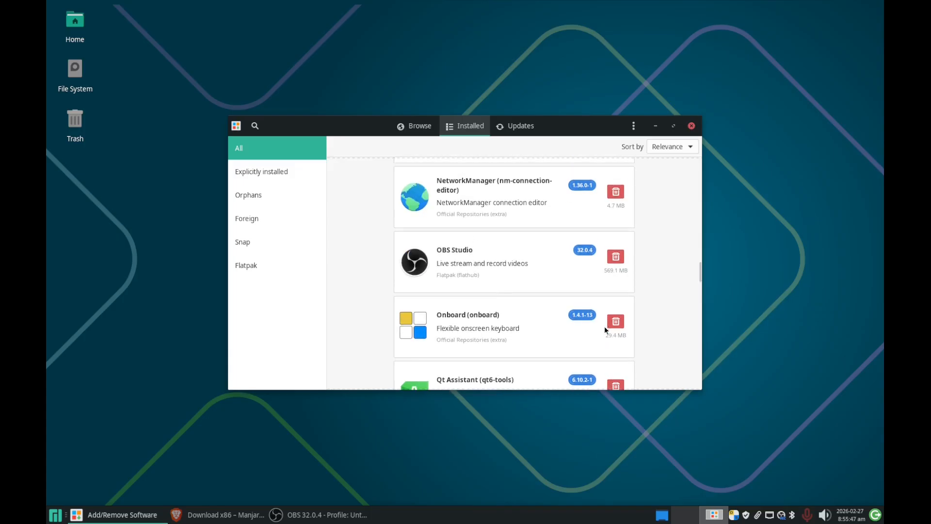
pyautogui.scroll(1, 600, 328)
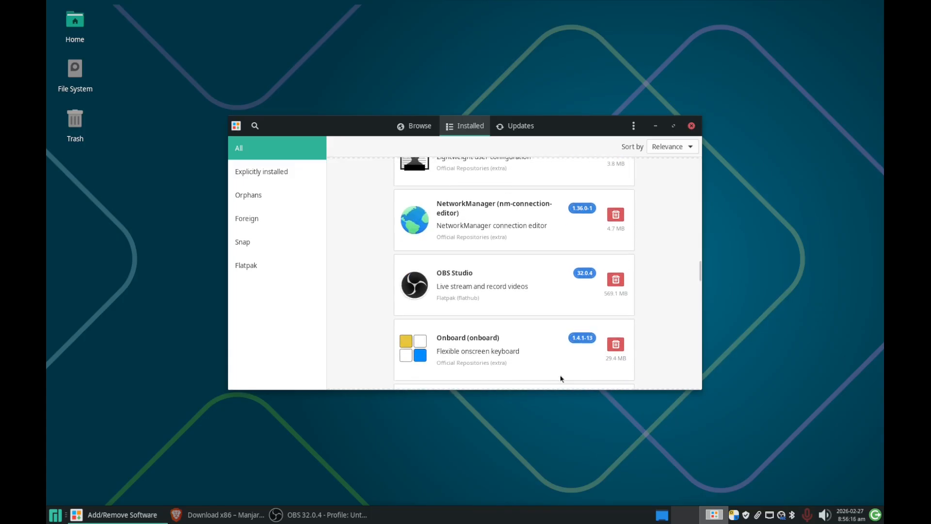
pyautogui.scroll(12, 532, 336)
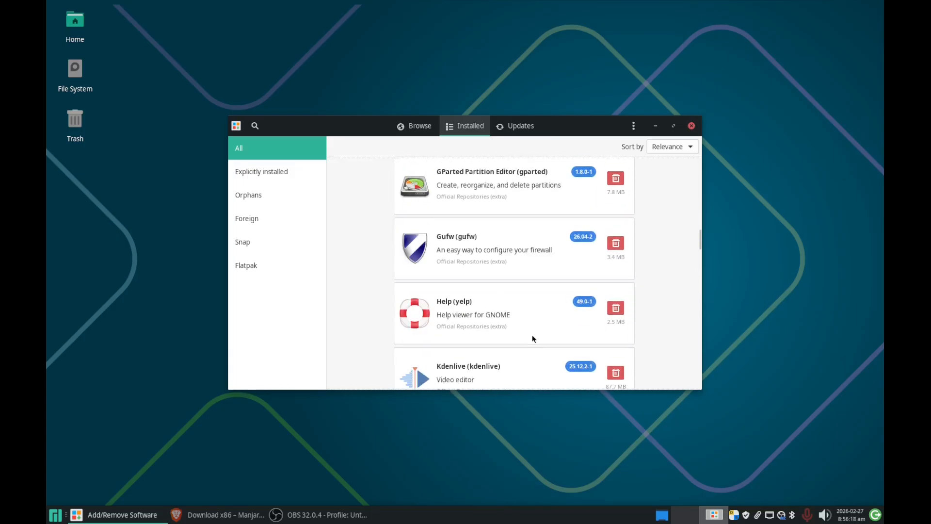
pyautogui.scroll(2, 514, 296)
# Search the software catalogue for "clean" and find BleachBit among the results
pyautogui.click(419, 127)
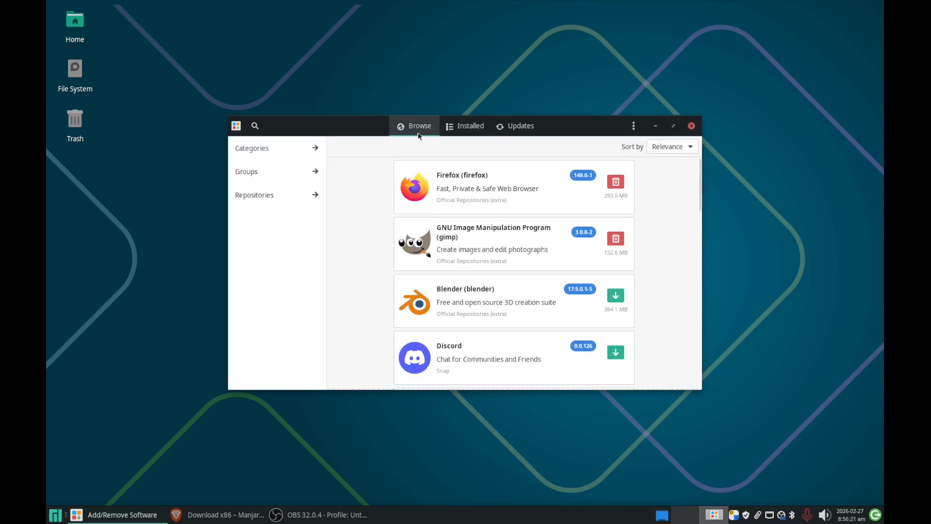
pyautogui.write('clean')
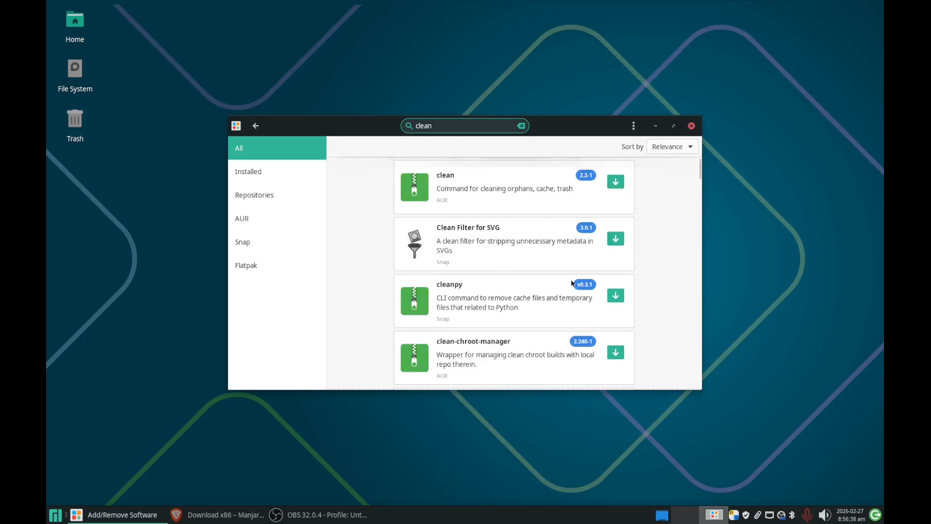
pyautogui.scroll(-10, 546, 299)
pyautogui.scroll(-8, 544, 308)
pyautogui.scroll(-1, 544, 309)
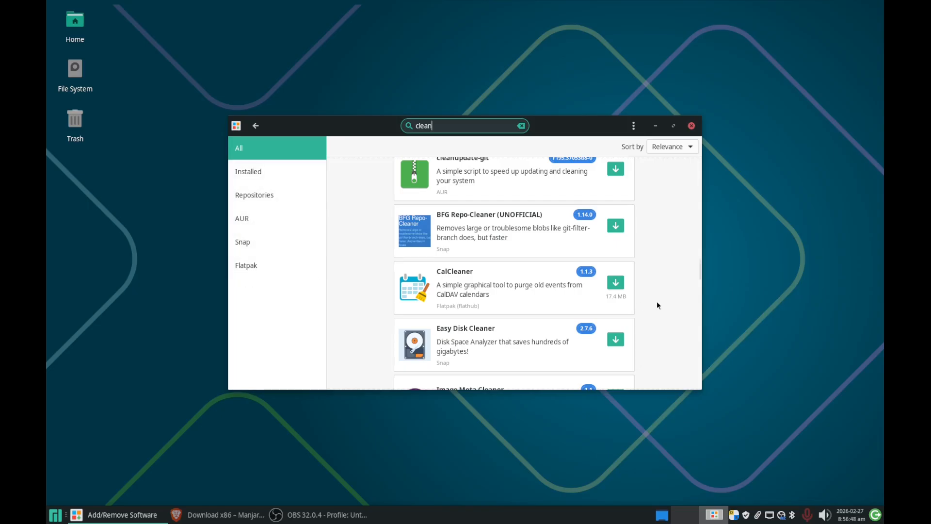
pyautogui.scroll(1, 570, 300)
pyautogui.scroll(-5, 483, 298)
pyautogui.scroll(-10, 483, 298)
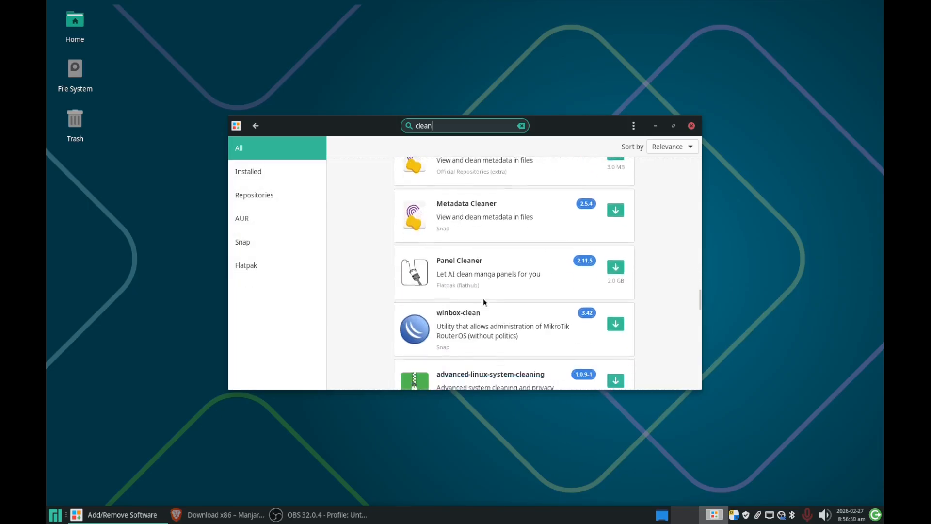
pyautogui.scroll(-6, 646, 335)
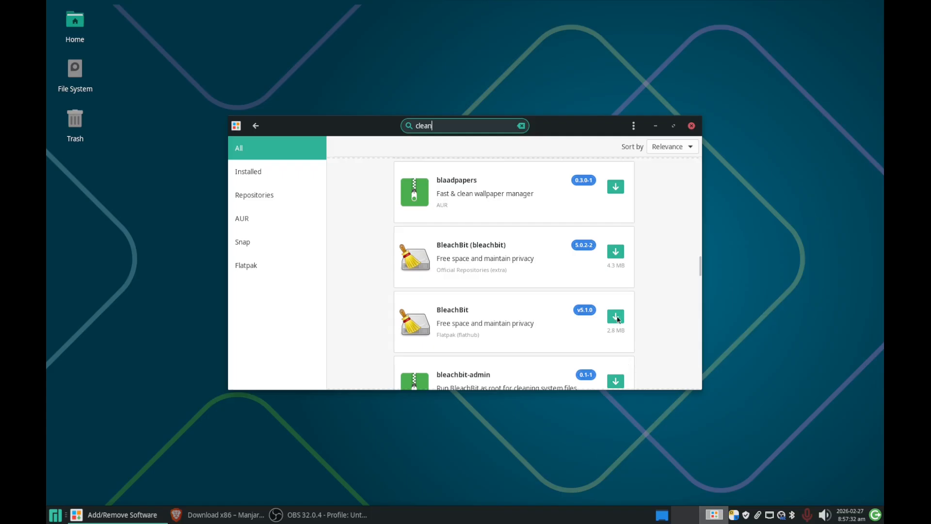
# Install the official repositories version of BleachBit, approving the transaction summary
pyautogui.click(617, 249)
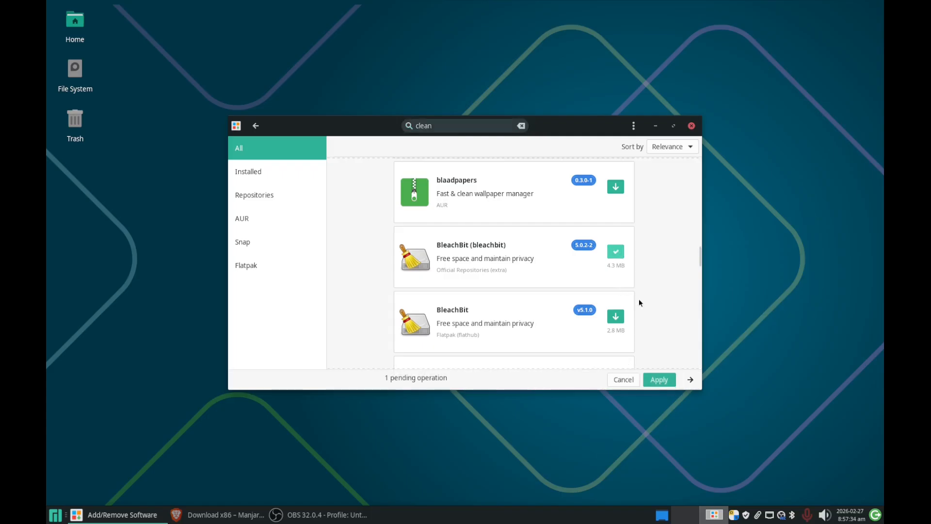
pyautogui.click(668, 377)
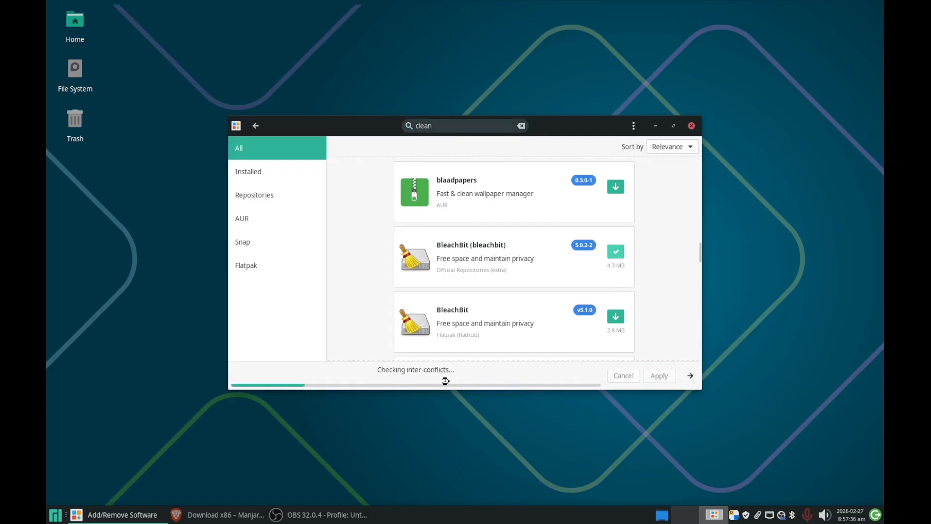
pyautogui.click(584, 418)
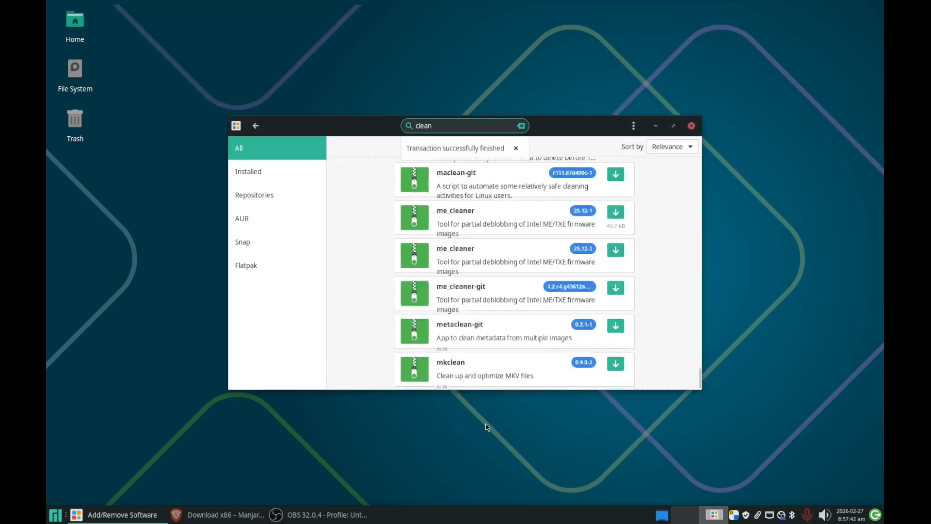
# Leave the "clean" search results and locate BleachBit in the list of installed applications
pyautogui.scroll(-2, 573, 338)
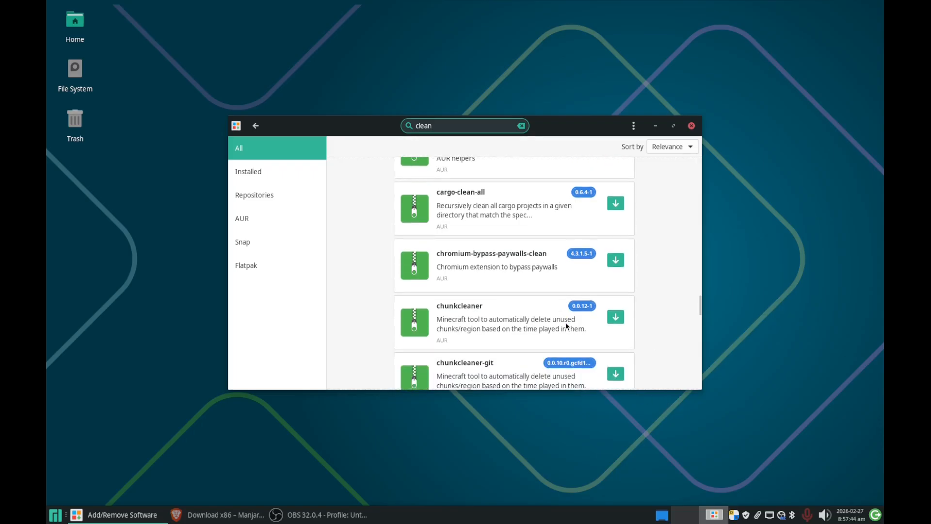
pyautogui.scroll(10, 567, 326)
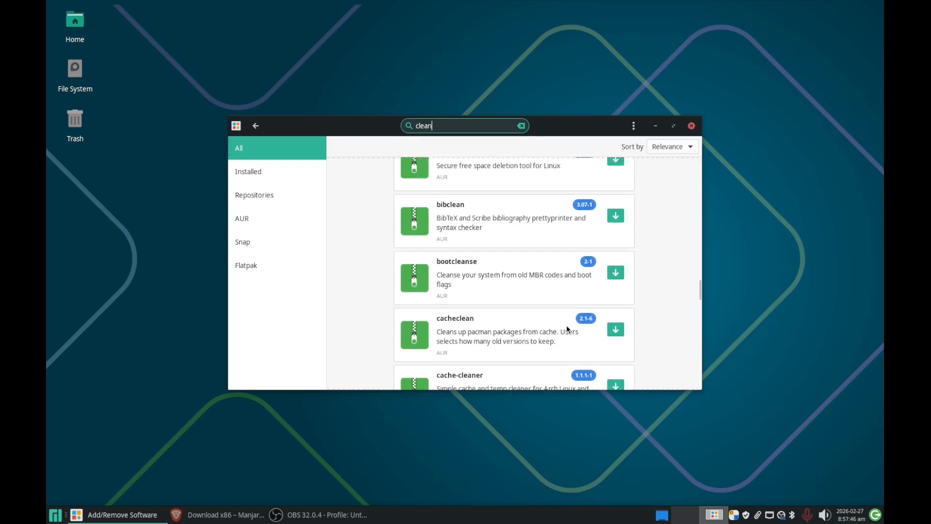
pyautogui.scroll(10, 566, 324)
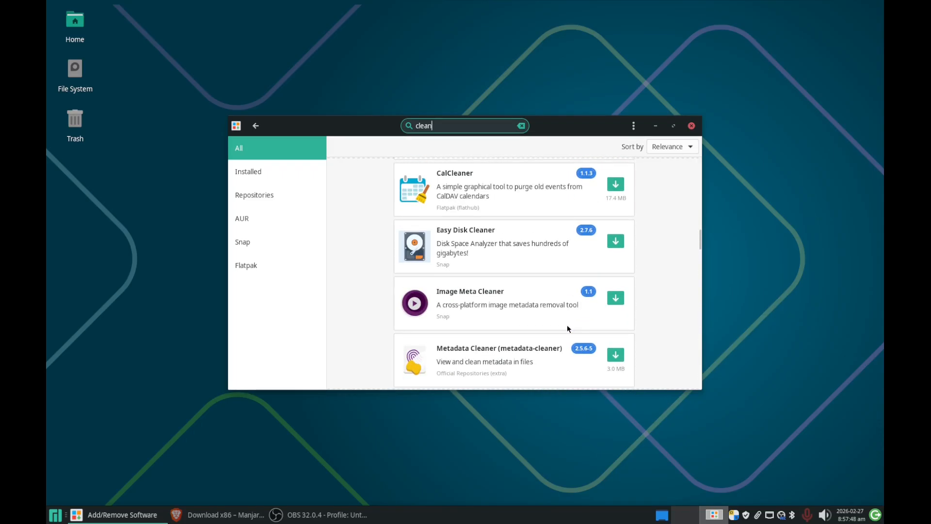
pyautogui.scroll(-3, 547, 257)
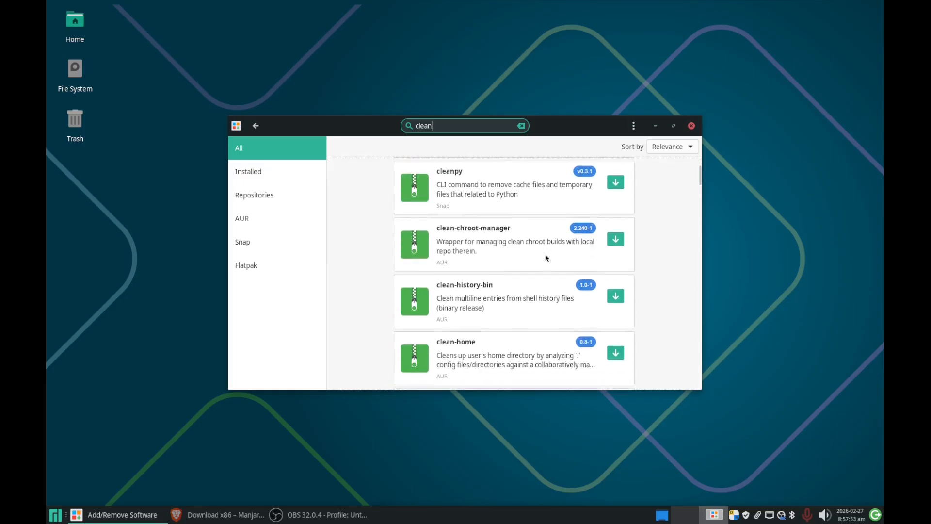
pyautogui.scroll(3, 525, 235)
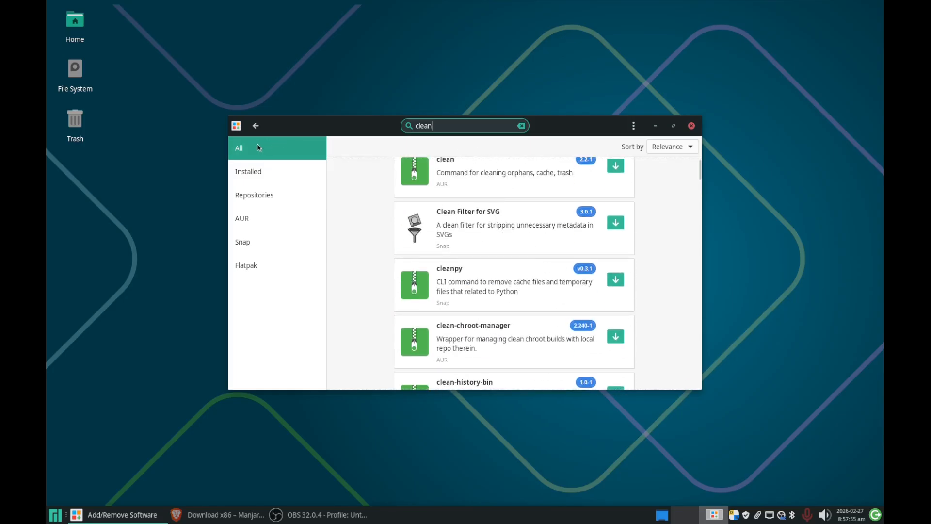
pyautogui.click(256, 125)
pyautogui.click(465, 125)
pyautogui.scroll(-8, 594, 277)
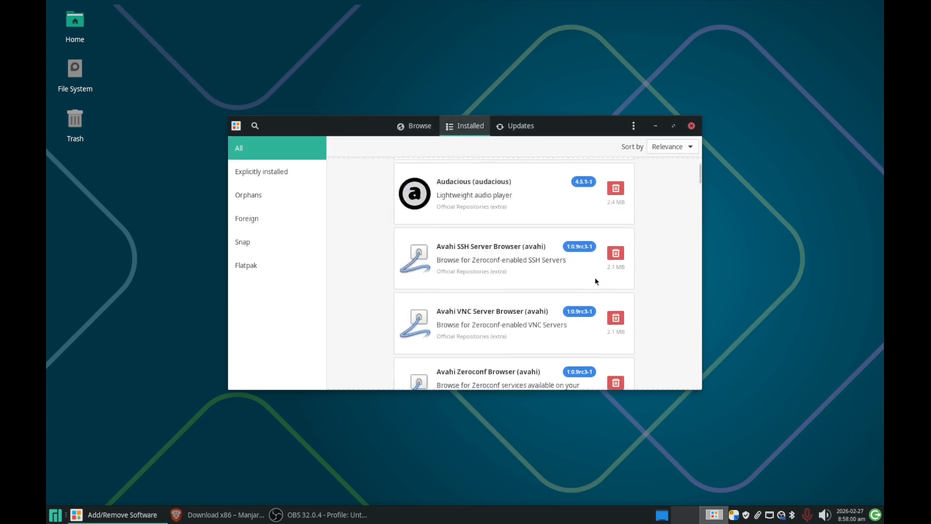
pyautogui.scroll(2, 588, 281)
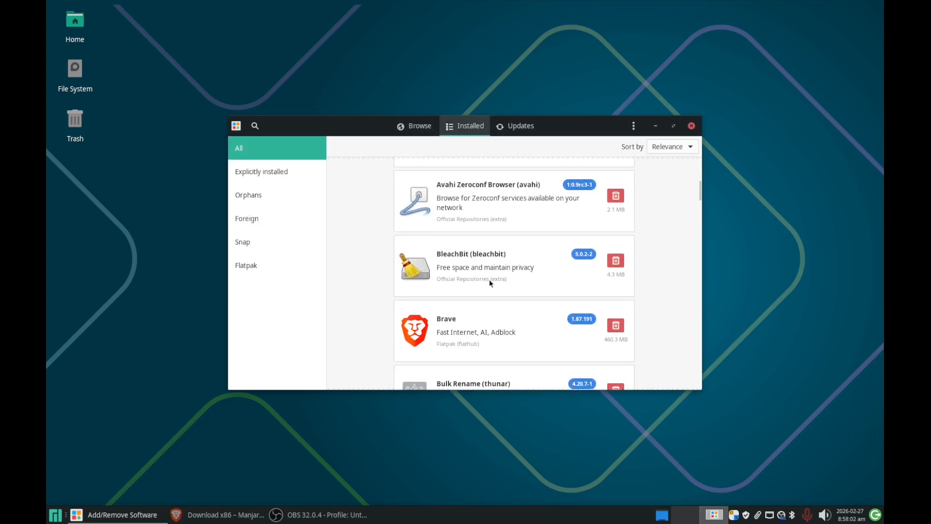
# Search the software catalogue for "tor" and look through the results for the Tor Browser Launcher versions
pyautogui.scroll(1, 478, 311)
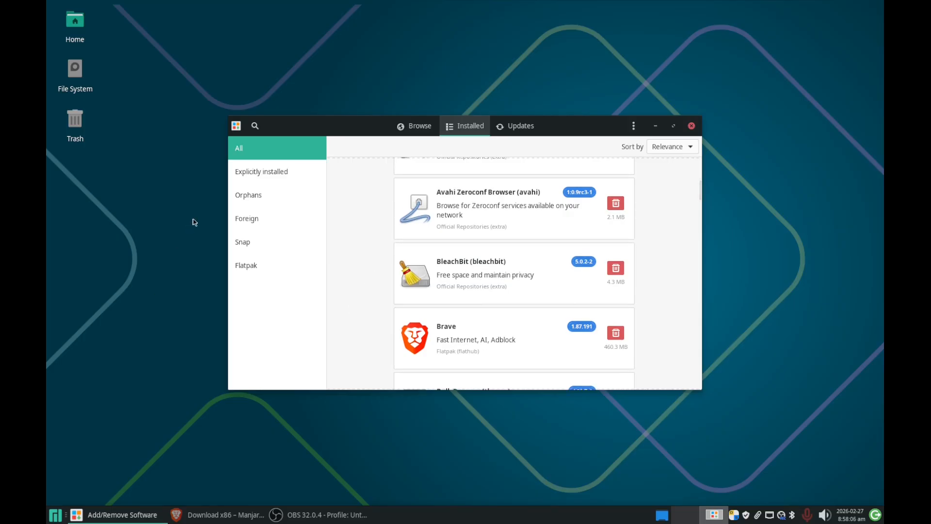
pyautogui.click(254, 126)
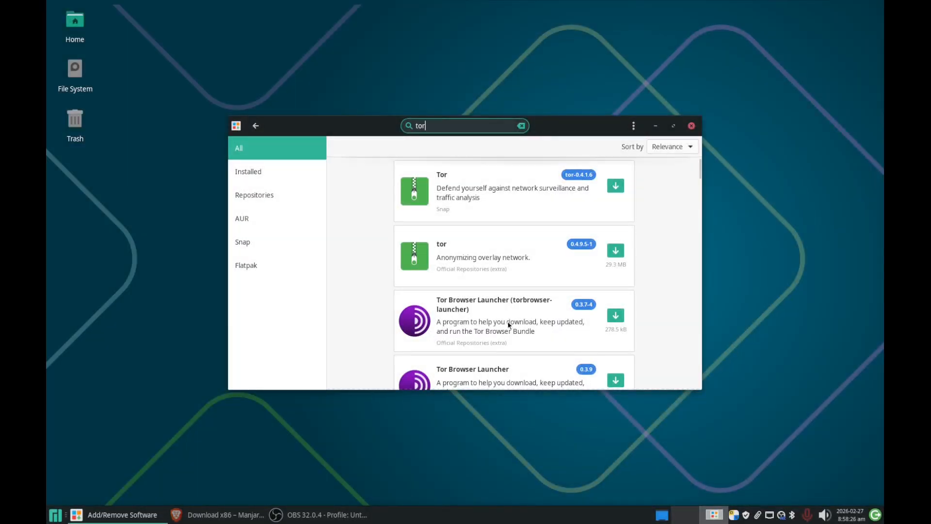
pyautogui.scroll(1, 508, 325)
pyautogui.scroll(-3, 508, 325)
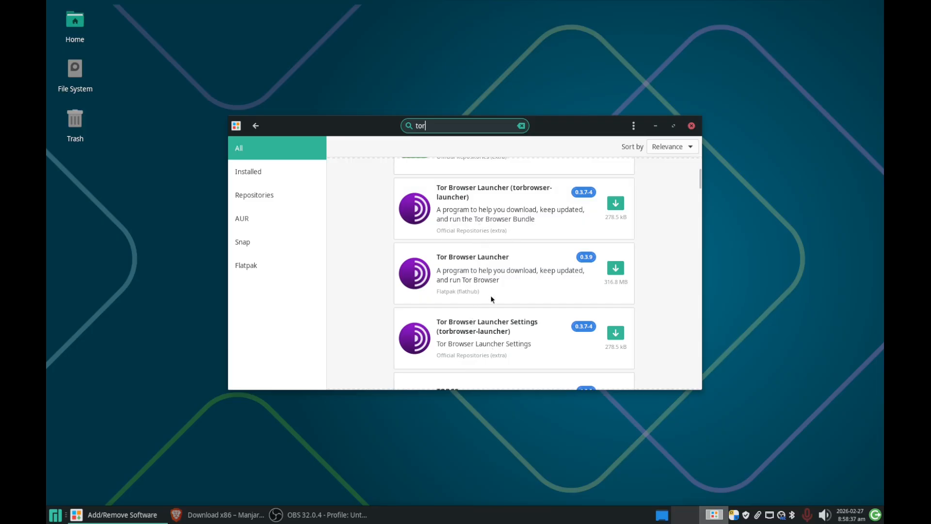
pyautogui.scroll(-3, 484, 318)
pyautogui.scroll(5, 484, 316)
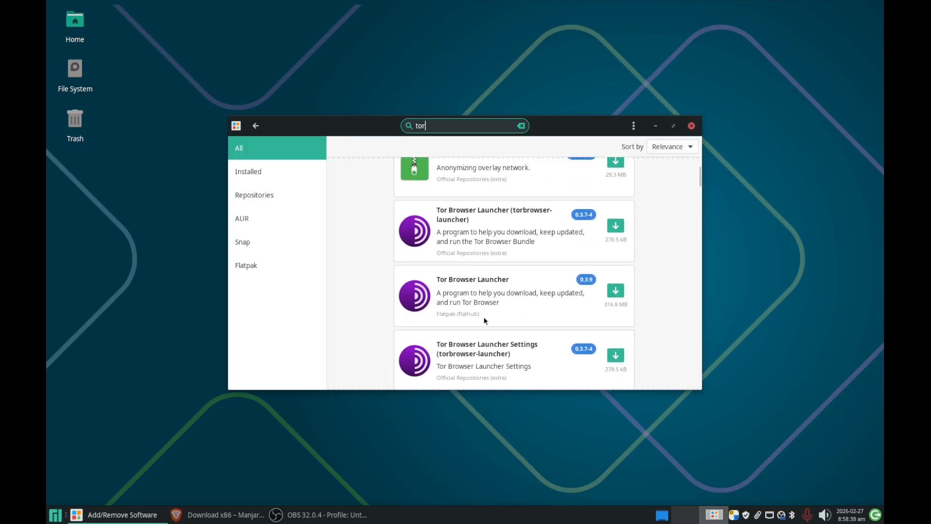
# Install the official repositories version of Tor Browser Launcher (torbrowser-launcher), approving the transaction summary
pyautogui.click(616, 227)
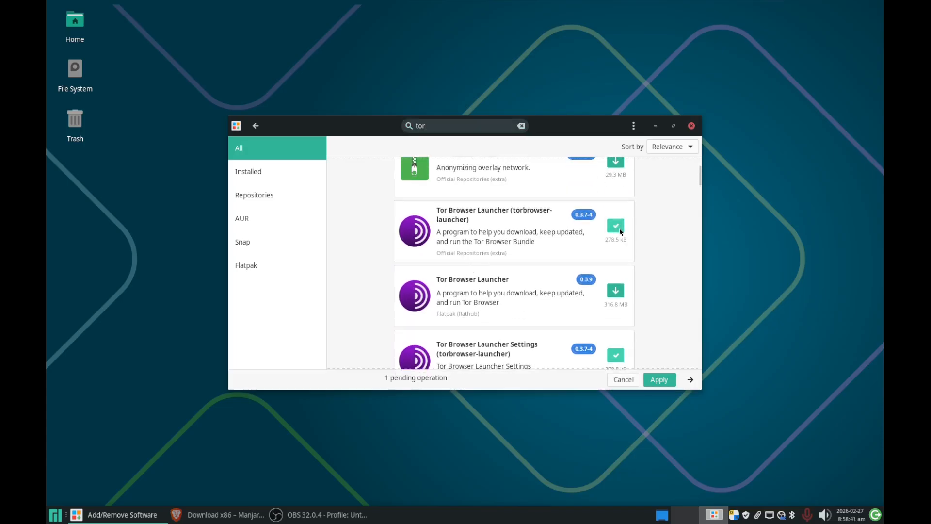
pyautogui.click(659, 379)
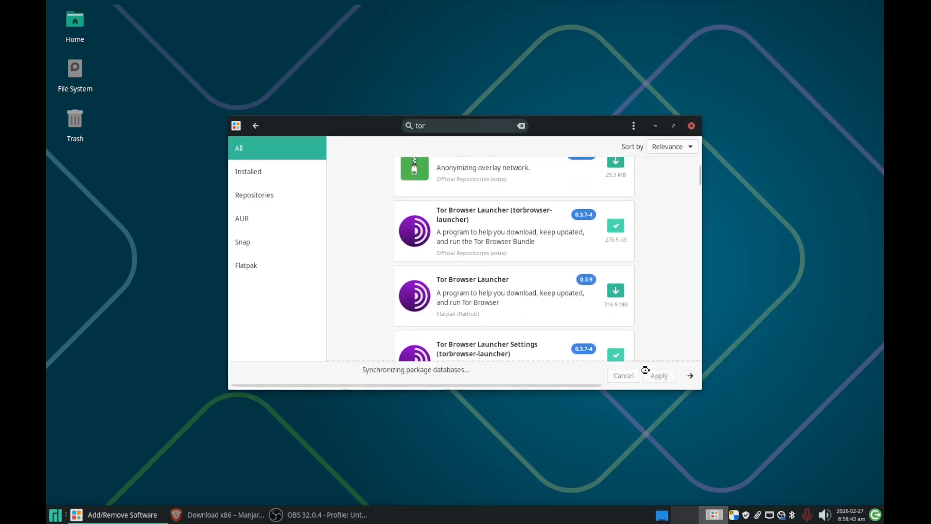
pyautogui.click(601, 423)
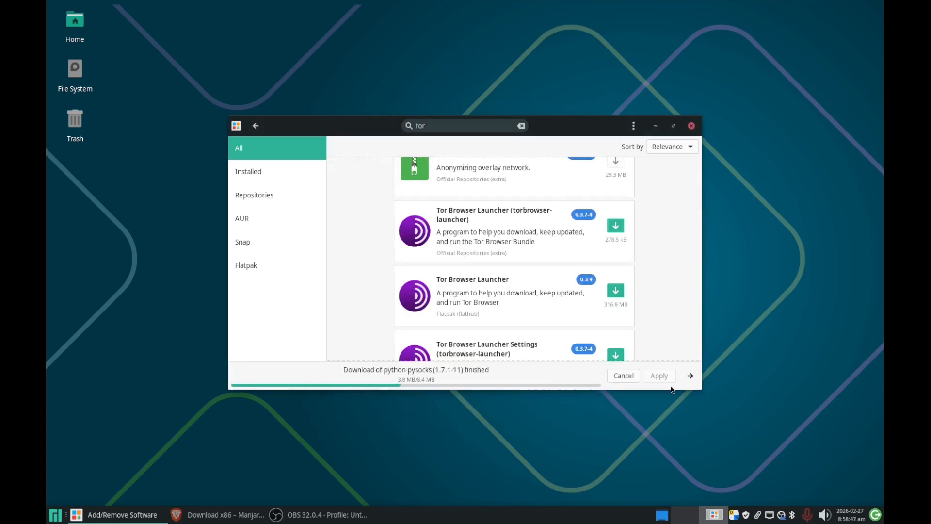
# Review the transaction details of the Tor Browser Launcher installation through to the end, and close Add/Remove Software
pyautogui.click(690, 376)
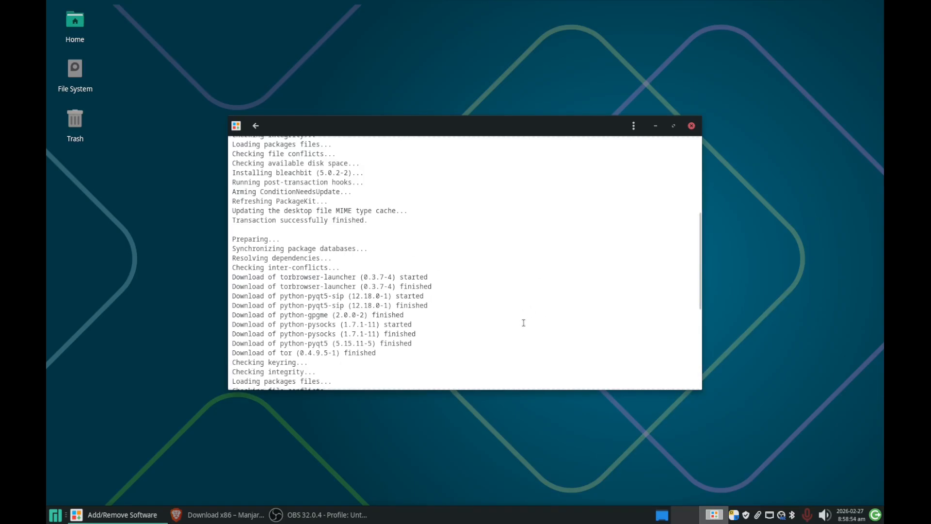
pyautogui.scroll(-7, 557, 286)
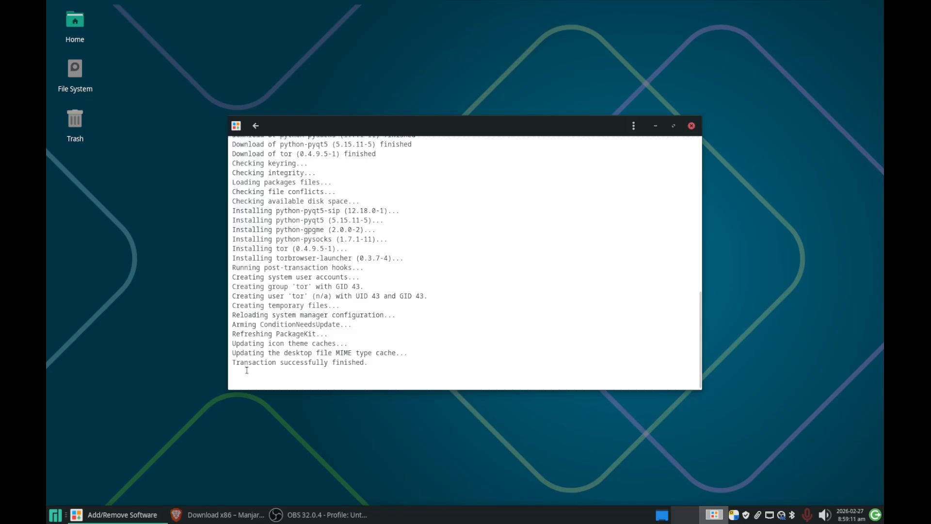
pyautogui.click(256, 125)
pyautogui.scroll(2, 511, 328)
pyautogui.scroll(-1, 490, 315)
pyautogui.click(691, 126)
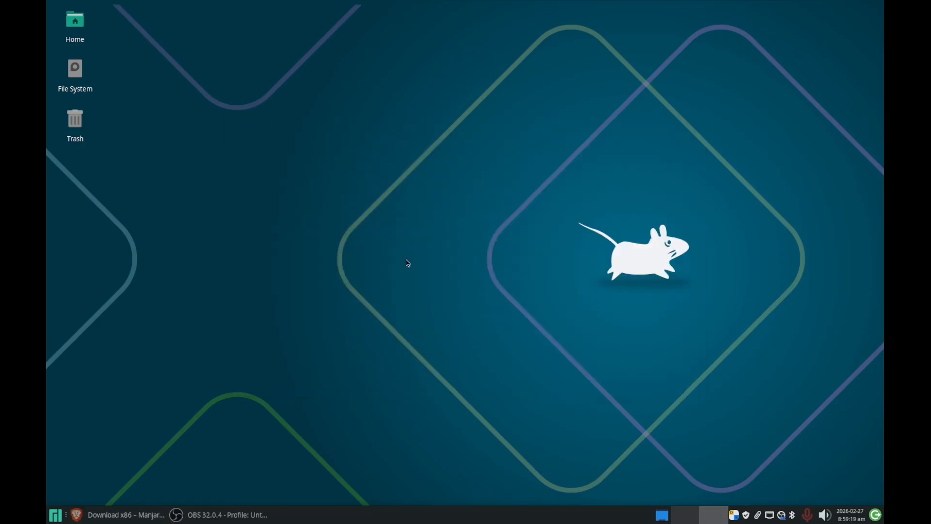
# Add Tor Browser from the Internet applications to the favorites and check its entry there
pyautogui.click(52, 517)
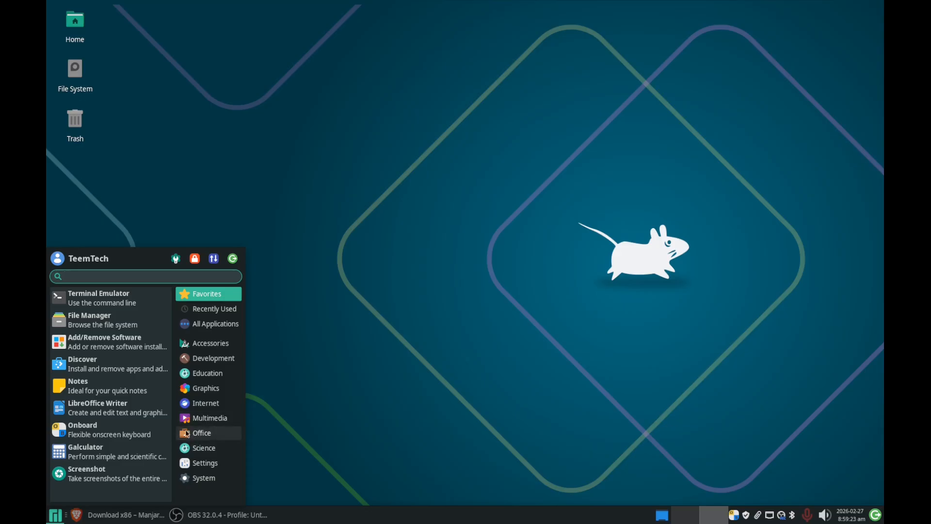
pyautogui.click(216, 408)
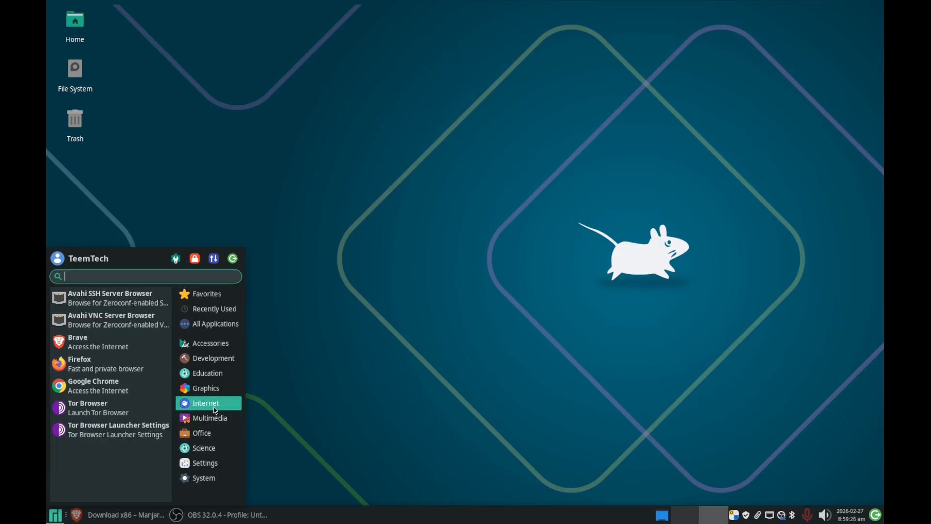
pyautogui.rightClick(86, 408)
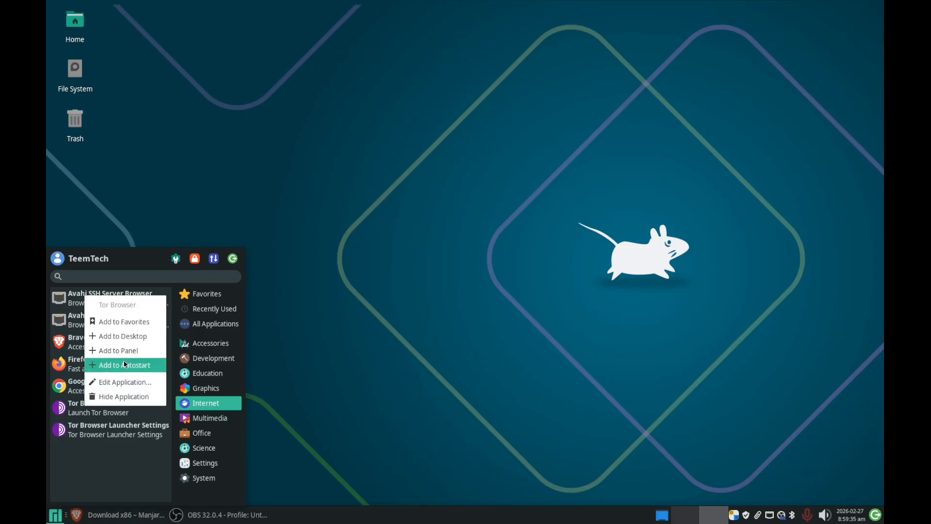
pyautogui.click(122, 322)
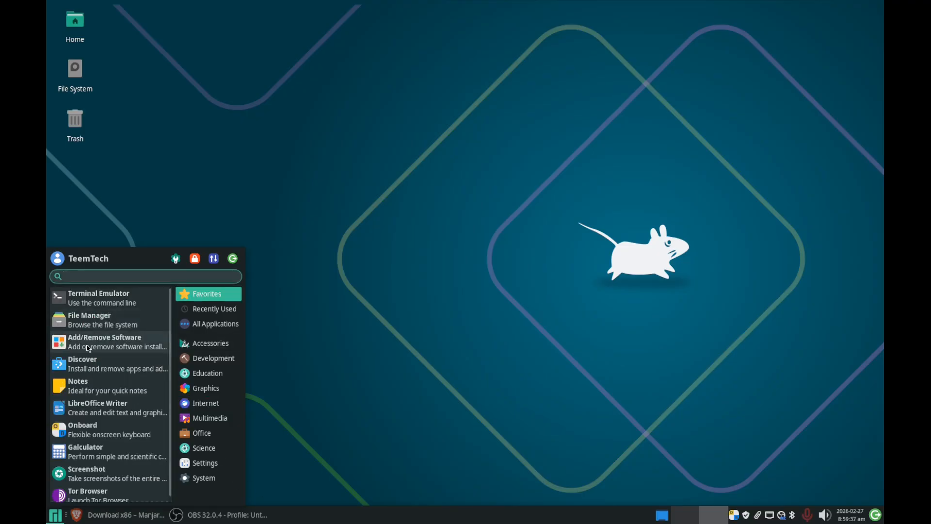
pyautogui.scroll(-2, 149, 387)
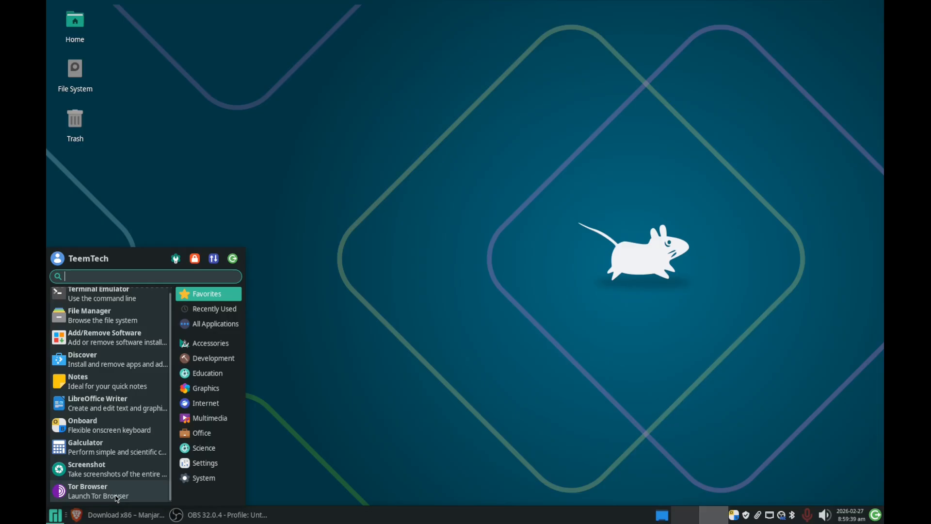
pyautogui.click(455, 288)
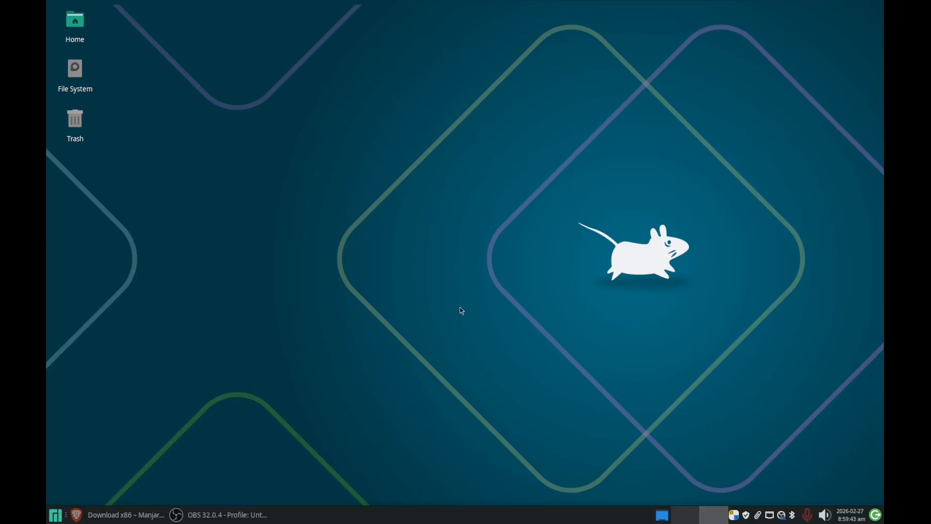